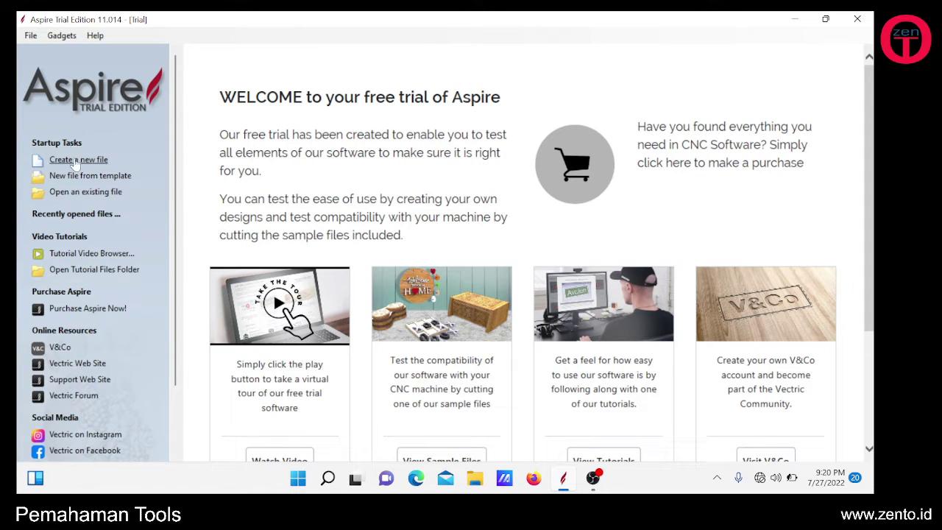
# - Create a new single-sided job in millimetres, 100 mm wide, 100 mm high and 20 mm thick, with the XY datum at the centre
pyautogui.click(73, 163)
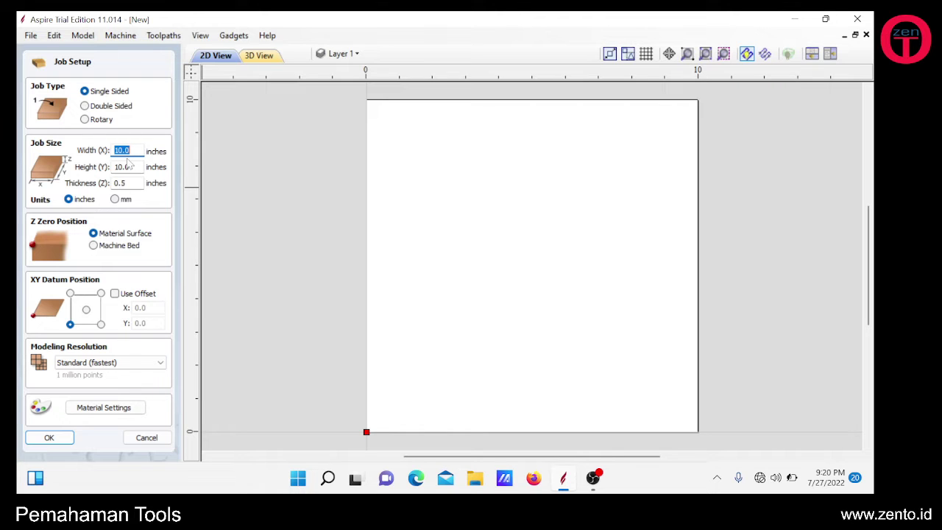
pyautogui.click(124, 201)
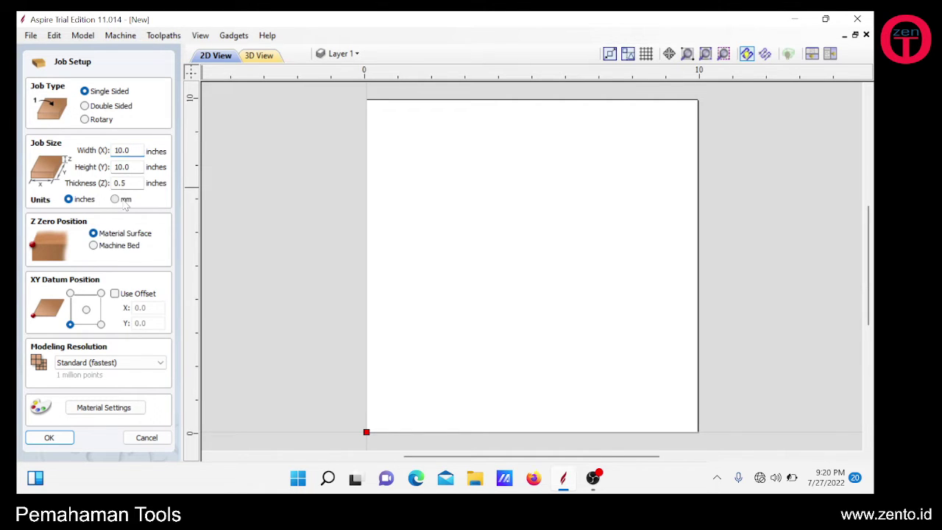
pyautogui.doubleClick(130, 152)
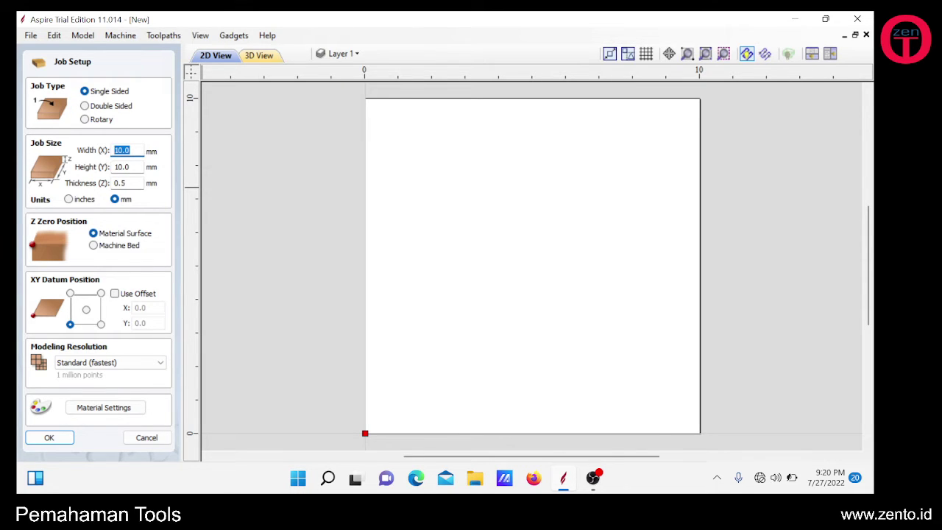
pyautogui.write('5')
pyautogui.press('BackSpace')
pyautogui.write('1')
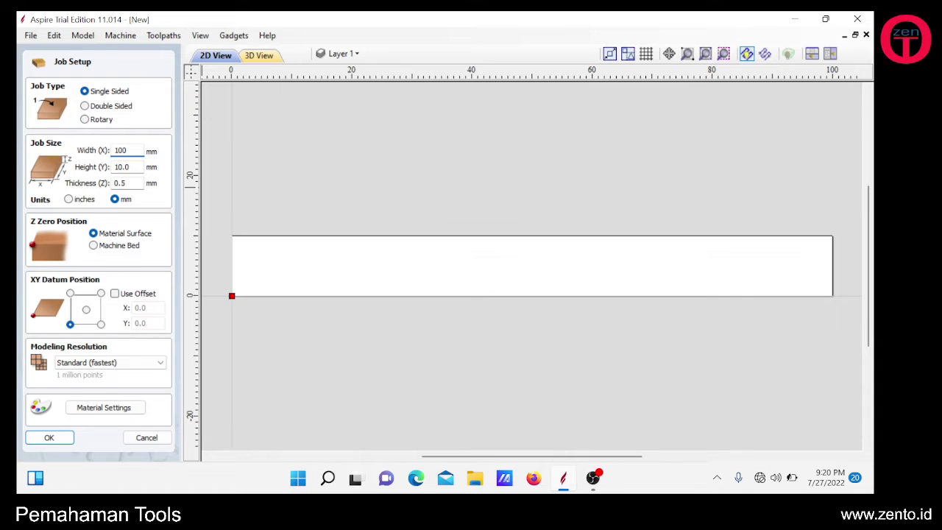
pyautogui.press('Tab')
pyautogui.write('100')
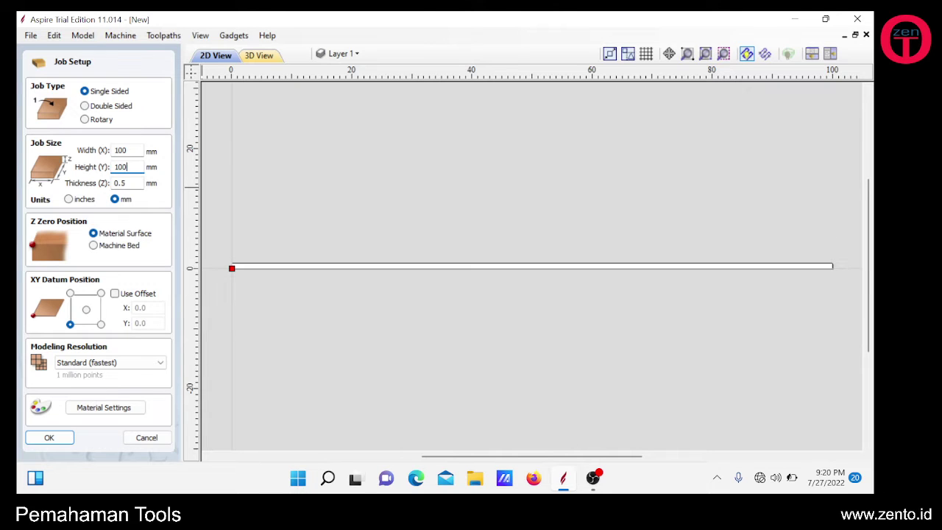
pyautogui.press('Tab')
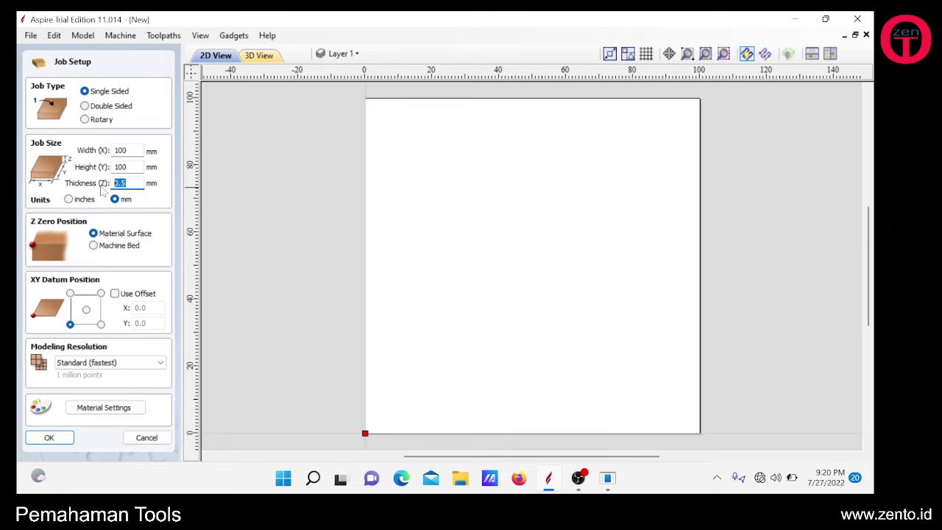
pyautogui.write('20')
pyautogui.click(86, 310)
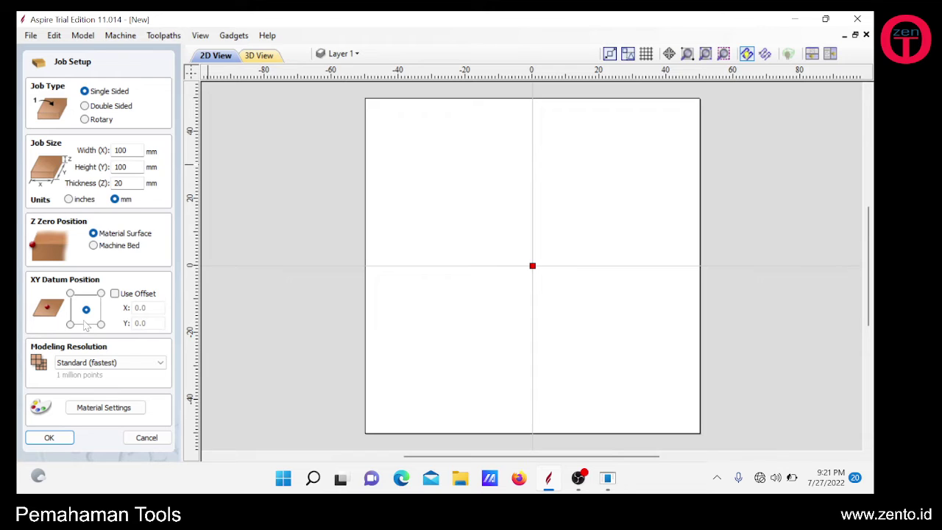
pyautogui.click(62, 440)
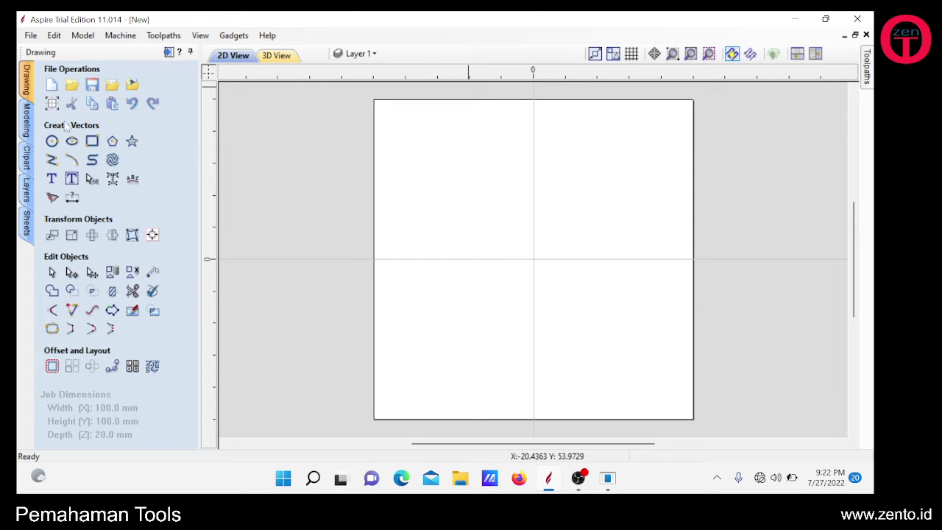
# - Draw a square-cornered rectangle near the material's upper-left corner and set its width and height to 80 mm
pyautogui.click(92, 142)
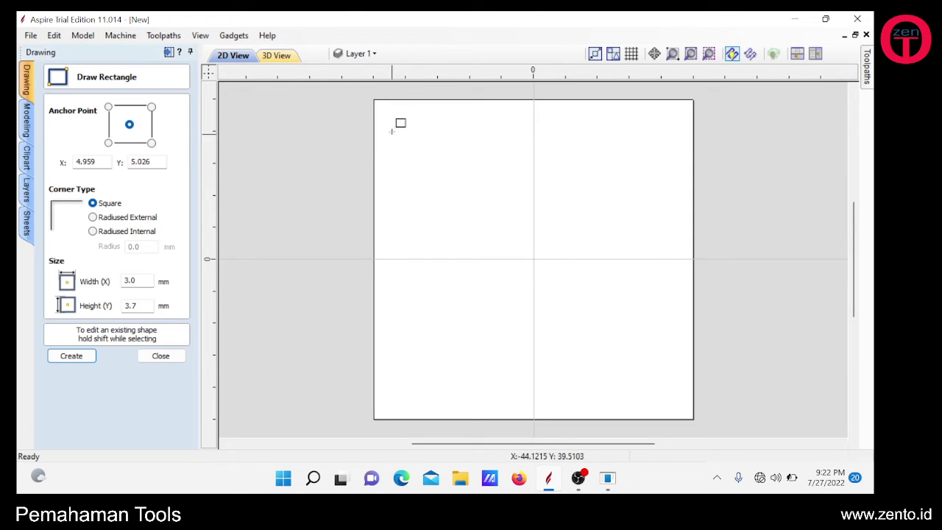
pyautogui.moveTo(394, 129); pyautogui.dragTo(404, 117)
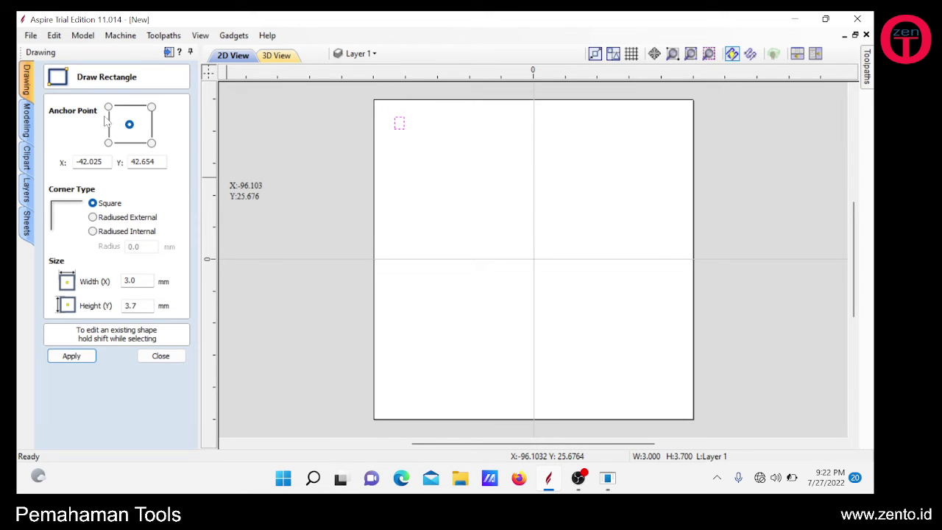
pyautogui.moveTo(139, 281); pyautogui.dragTo(116, 288)
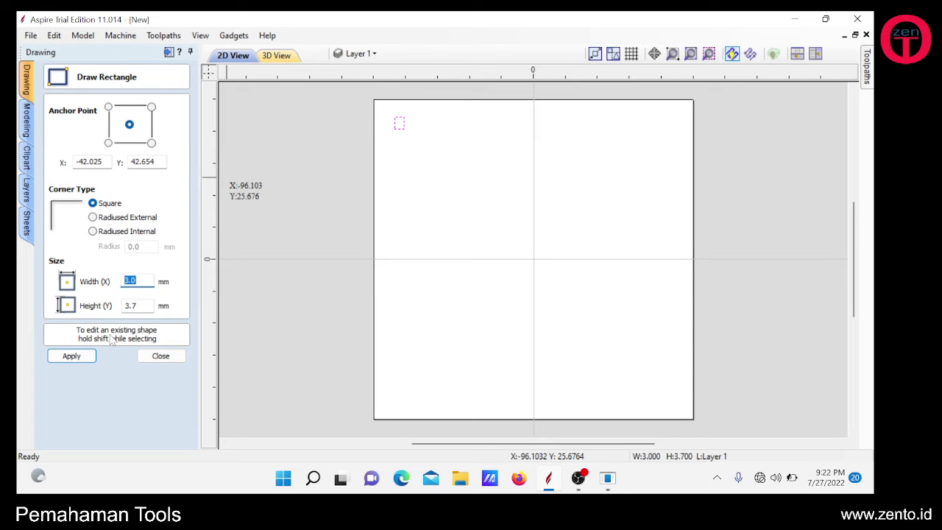
pyautogui.write('80')
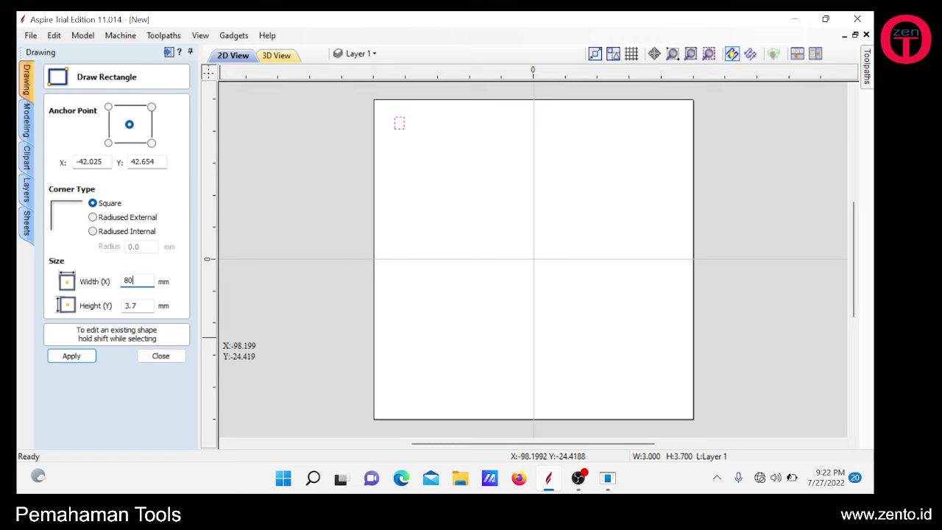
pyautogui.press('Tab')
pyautogui.hotkey('shift', 'Tab')
pyautogui.press('Tab')
pyautogui.write('80')
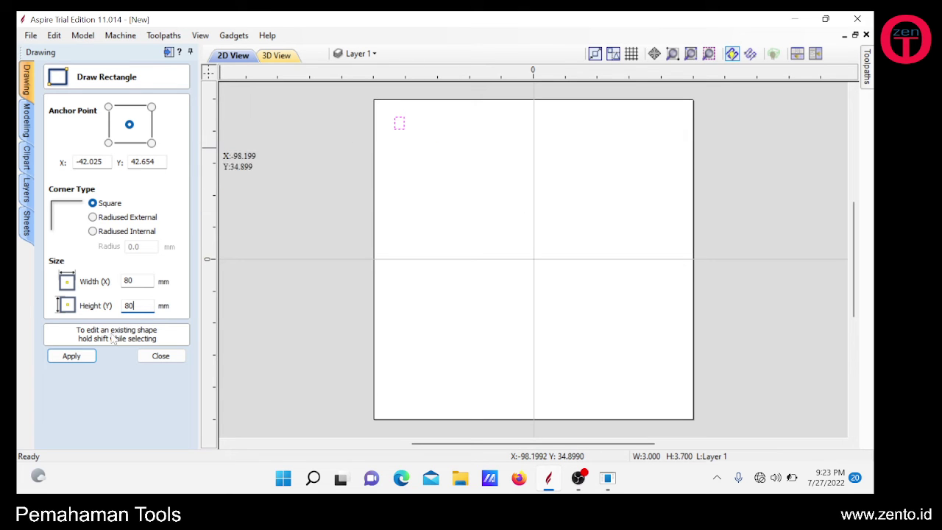
pyautogui.click(87, 358)
pyautogui.scroll(-3, 560, 252)
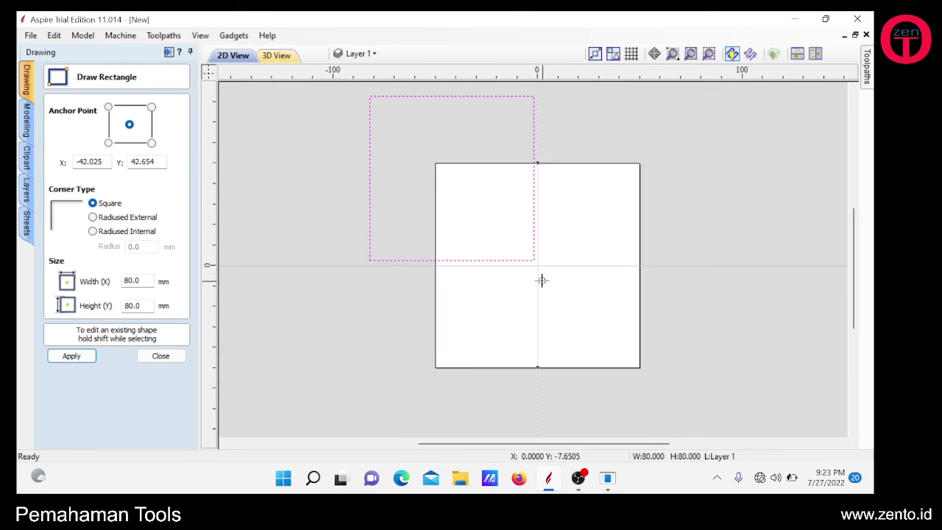
pyautogui.scroll(3, 542, 198)
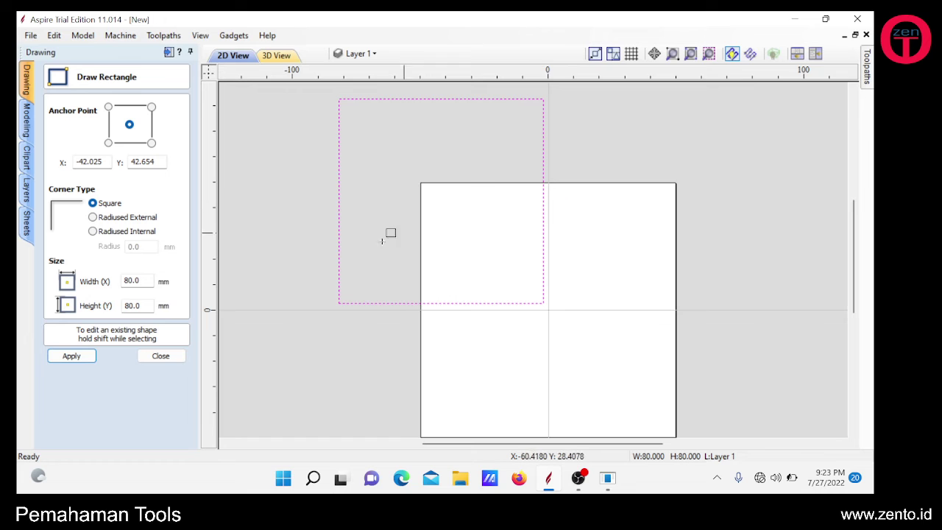
pyautogui.click(150, 357)
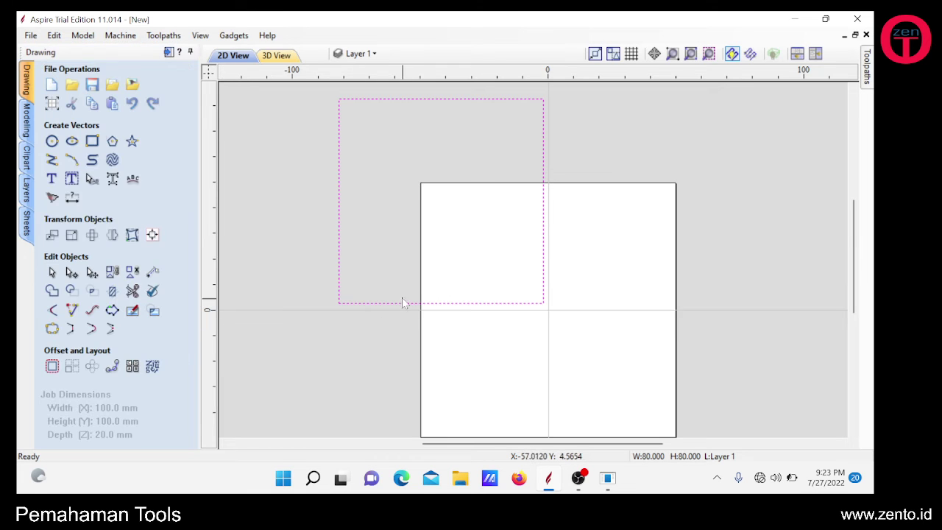
pyautogui.click(339, 247)
pyautogui.rightClick(339, 248)
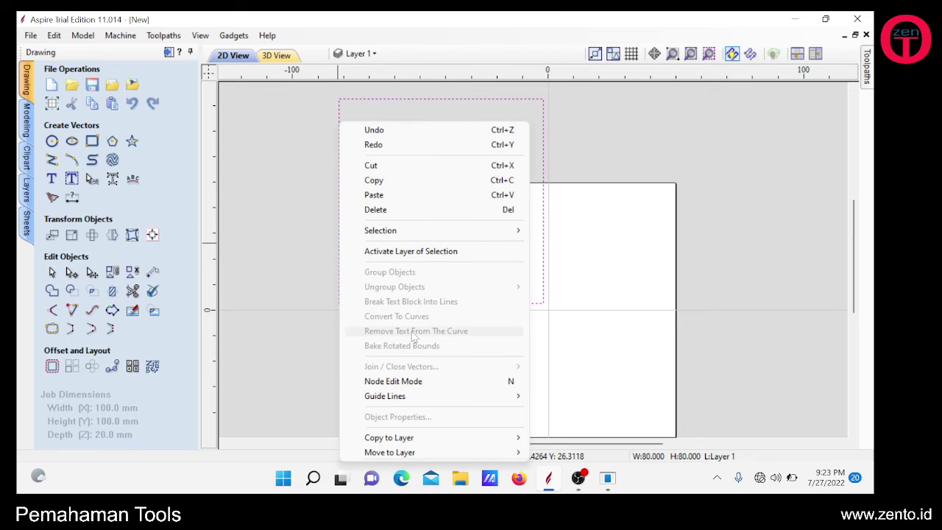
pyautogui.click(733, 103)
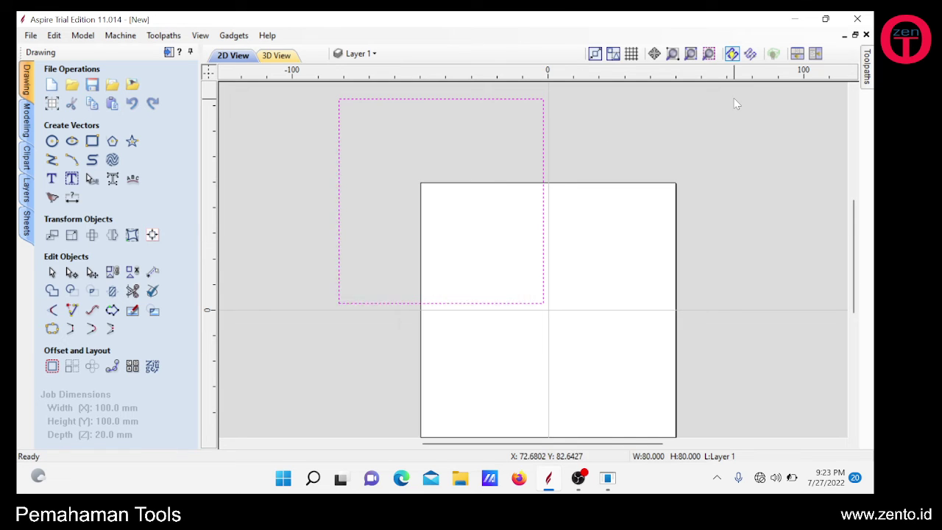
# - Align the selected rectangle to the centre of the material both horizontally and vertically, and deselect it
pyautogui.click(340, 176)
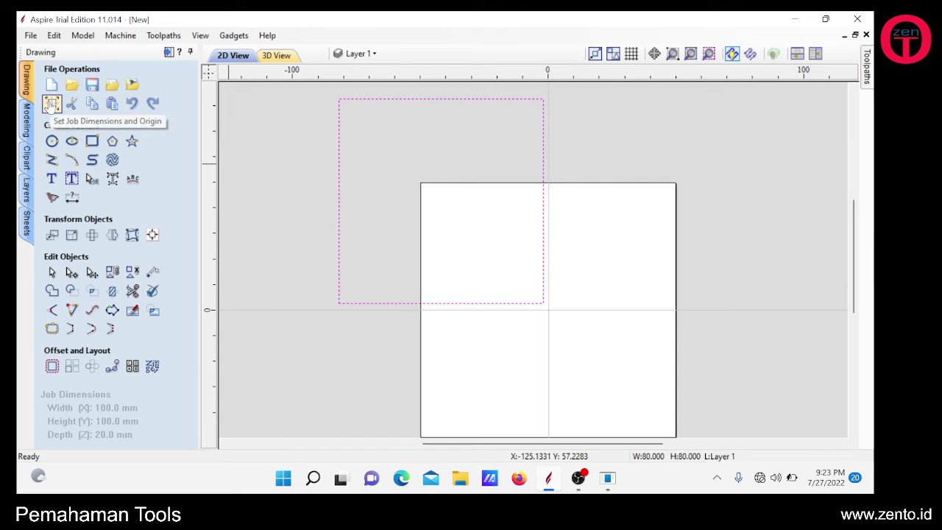
pyautogui.click(152, 235)
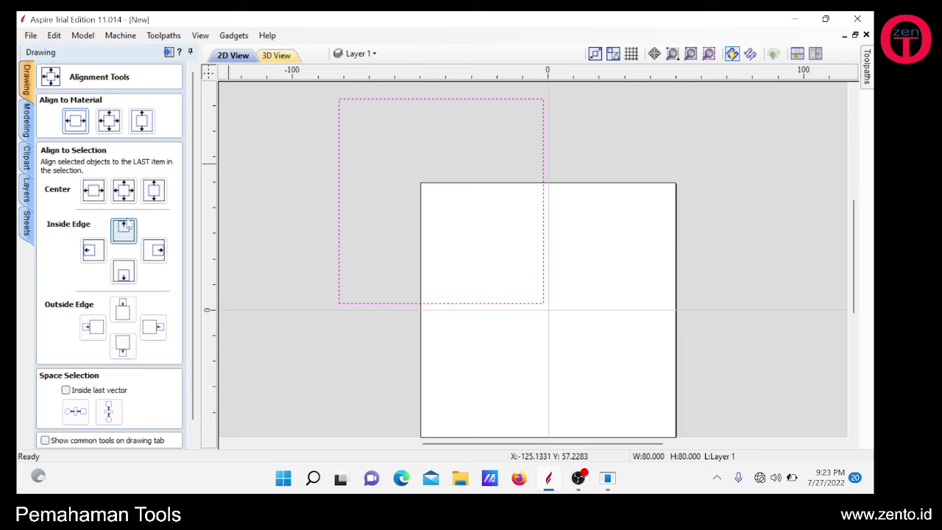
pyautogui.click(104, 127)
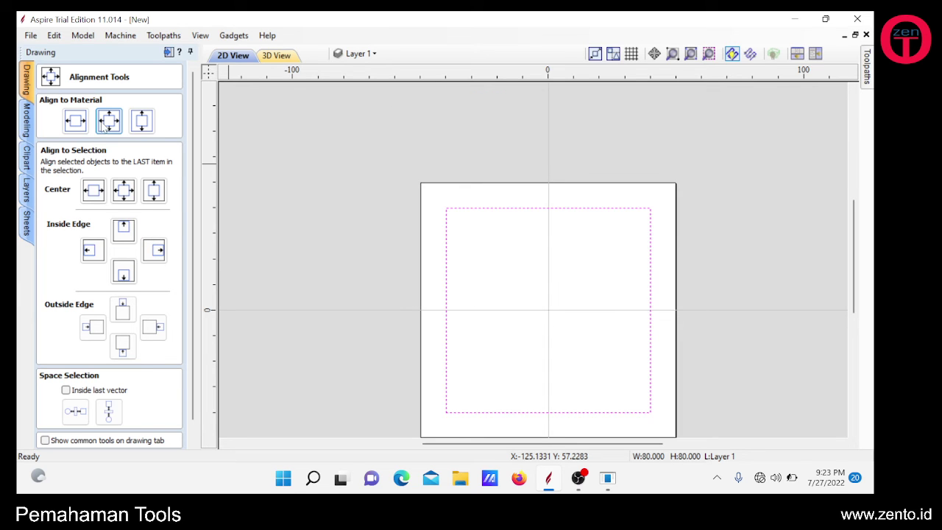
pyautogui.scroll(-1, 130, 287)
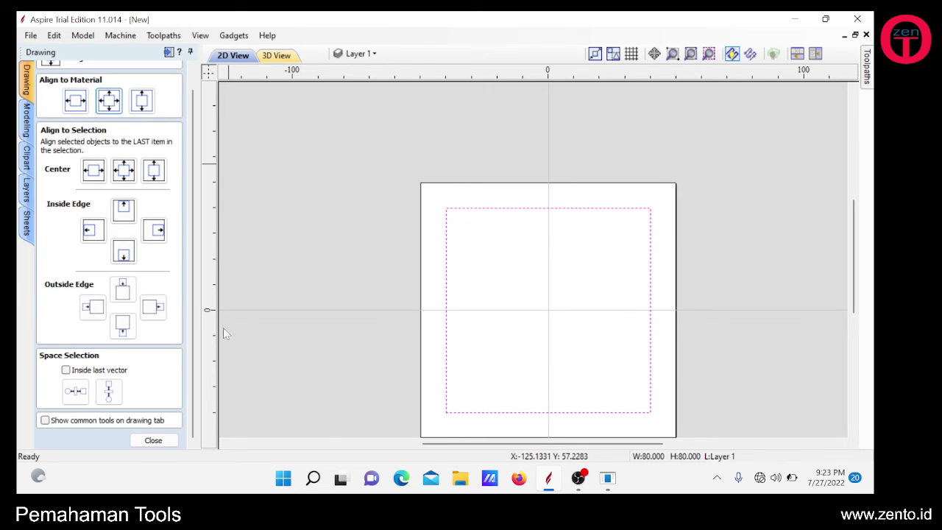
pyautogui.click(153, 440)
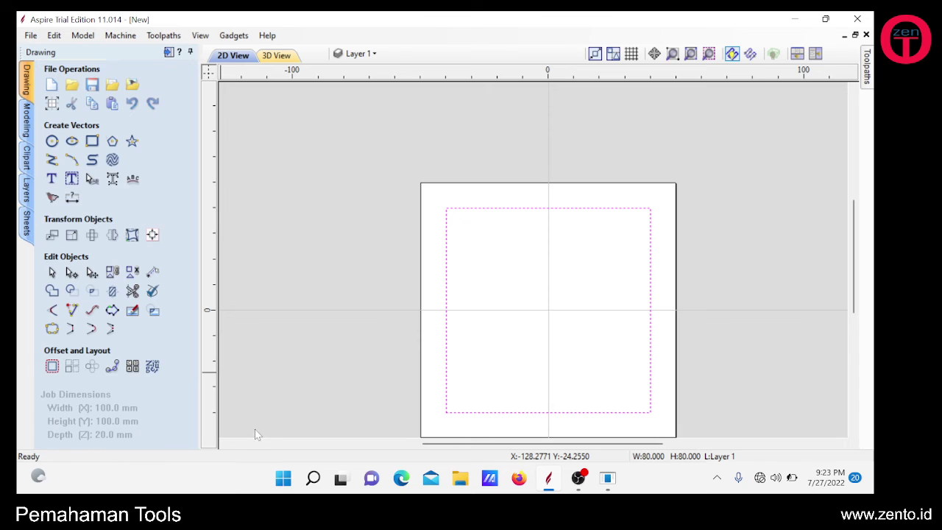
pyautogui.click(775, 293)
pyautogui.scroll(-3, 578, 295)
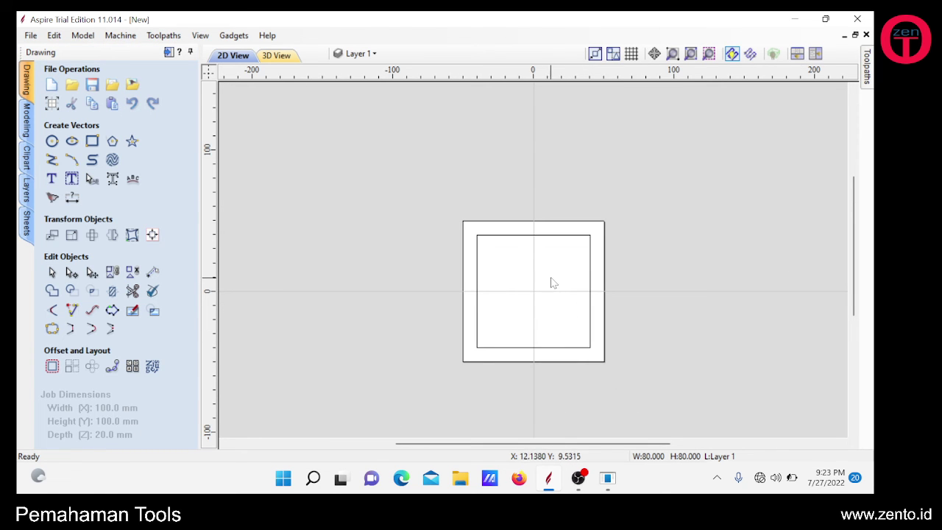
# - Try moving the job's XY datum to the lower-left corner of the material in the job setup, and discard the changes
pyautogui.click(52, 103)
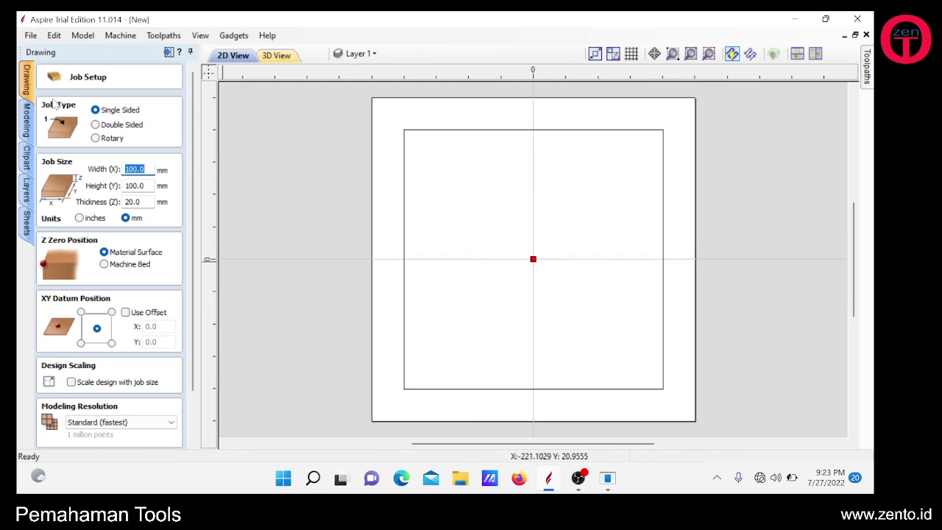
pyautogui.click(81, 343)
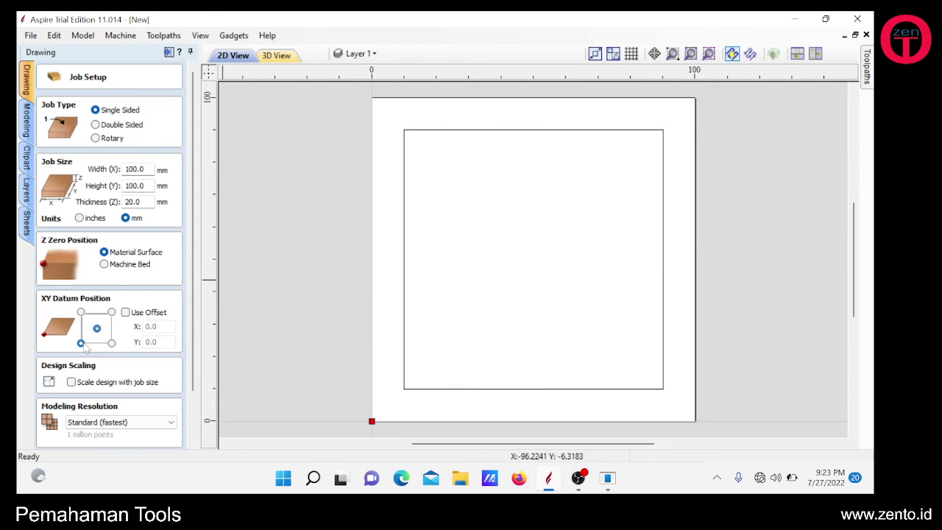
pyautogui.scroll(-3, 115, 407)
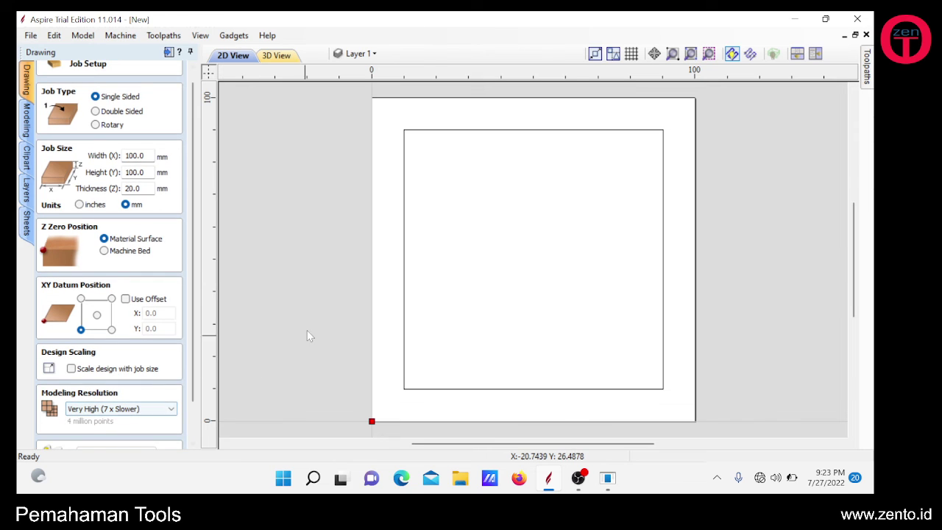
pyautogui.press('Escape')
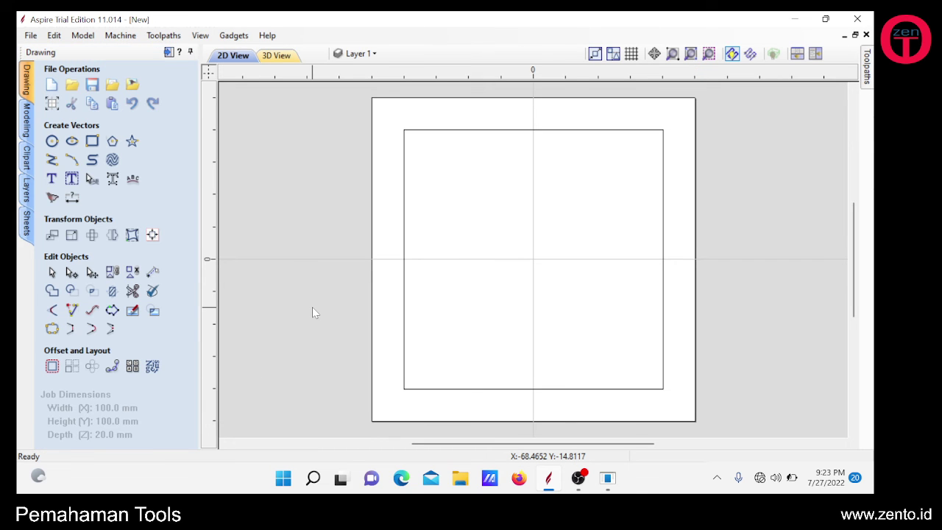